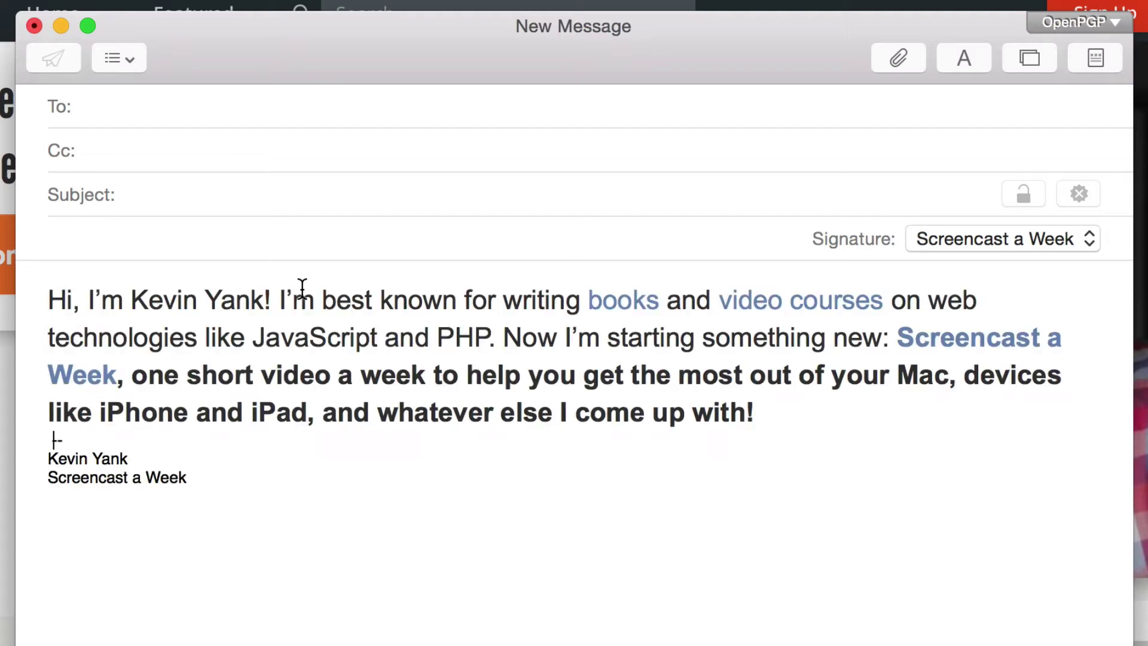
Paste the web paragraph into the Mail message via Edit > Paste and Match Style, then dismiss the Edit menu
click(173, 12)
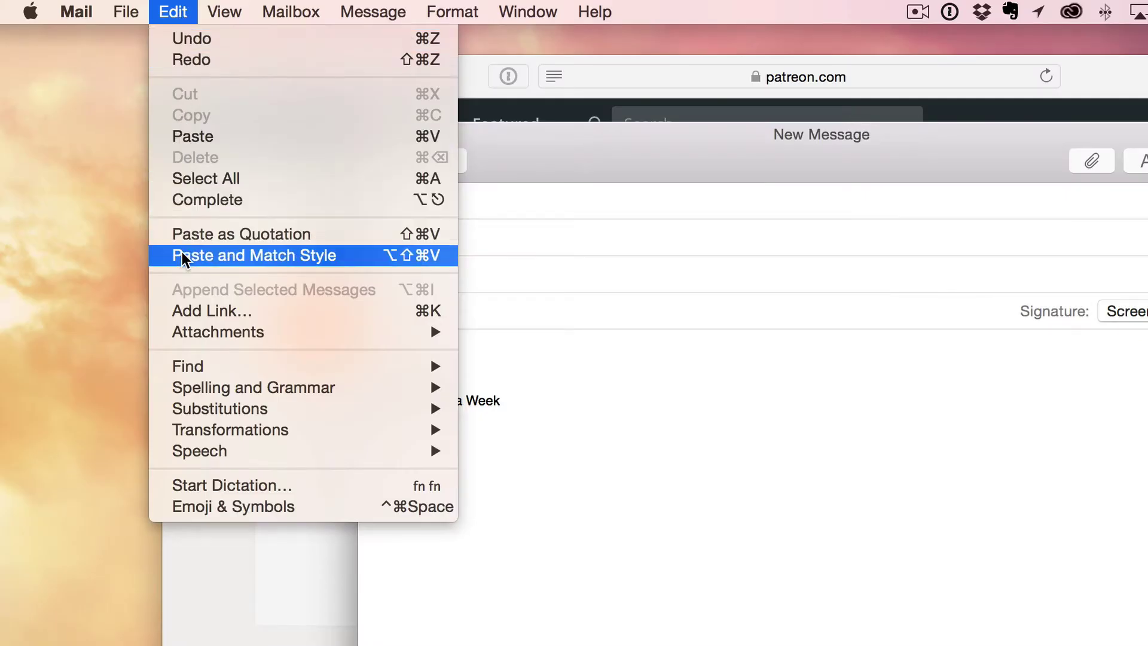
click(182, 255)
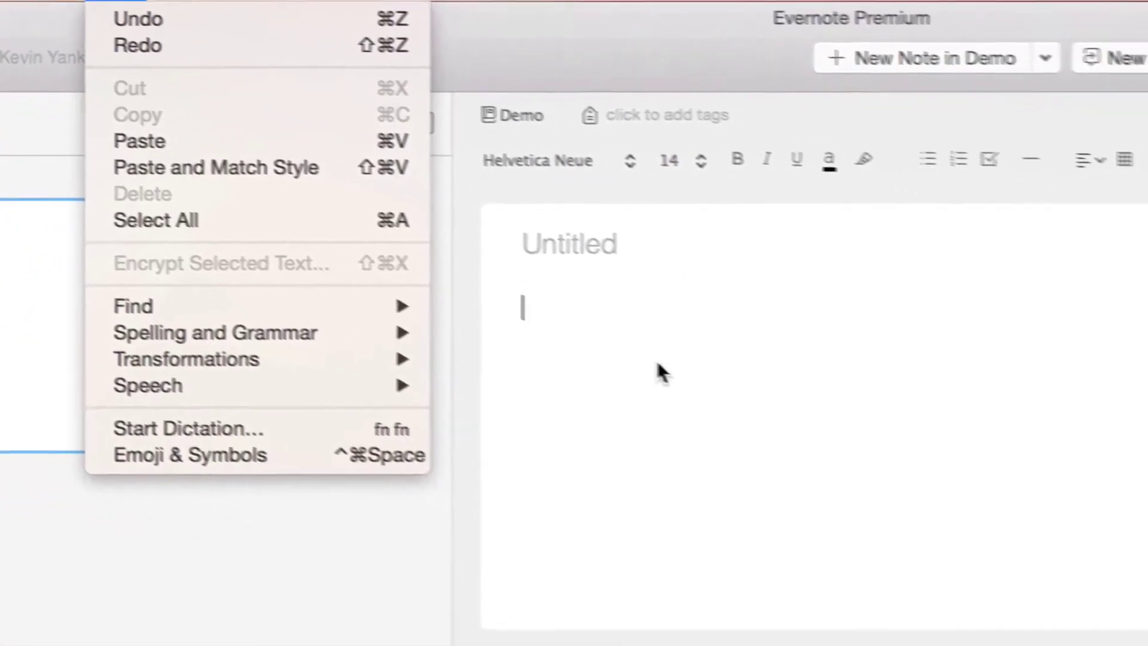
key(Escape)
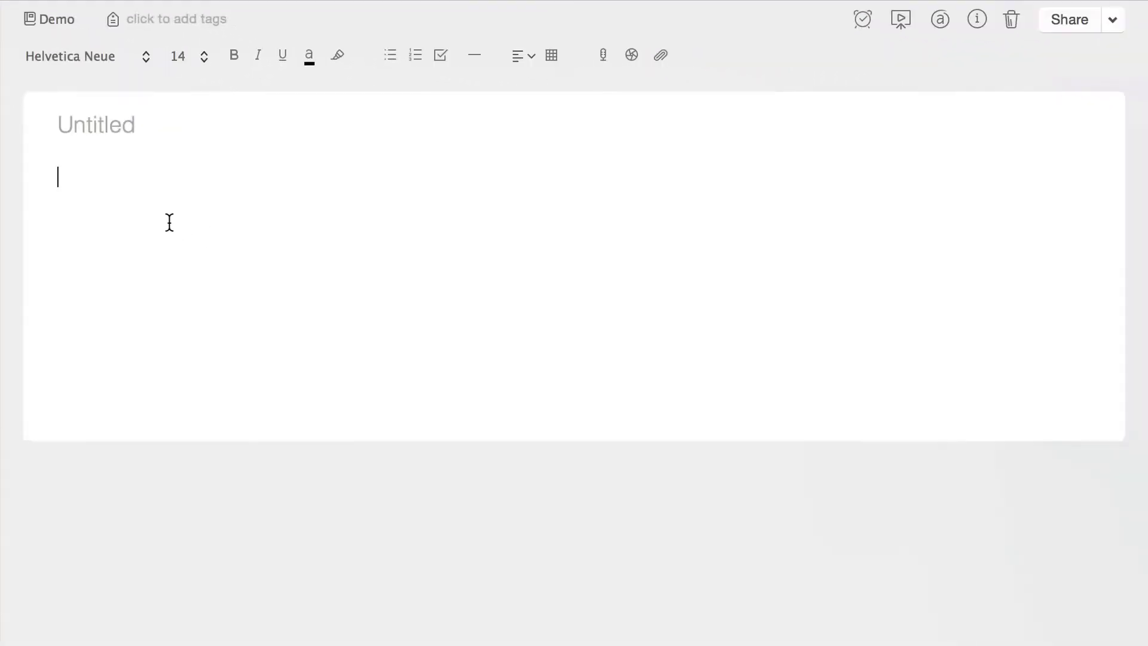
Paste the copied paragraph as plain text with Option-Shift-Cmd-V
key(super+alt+shift+v)
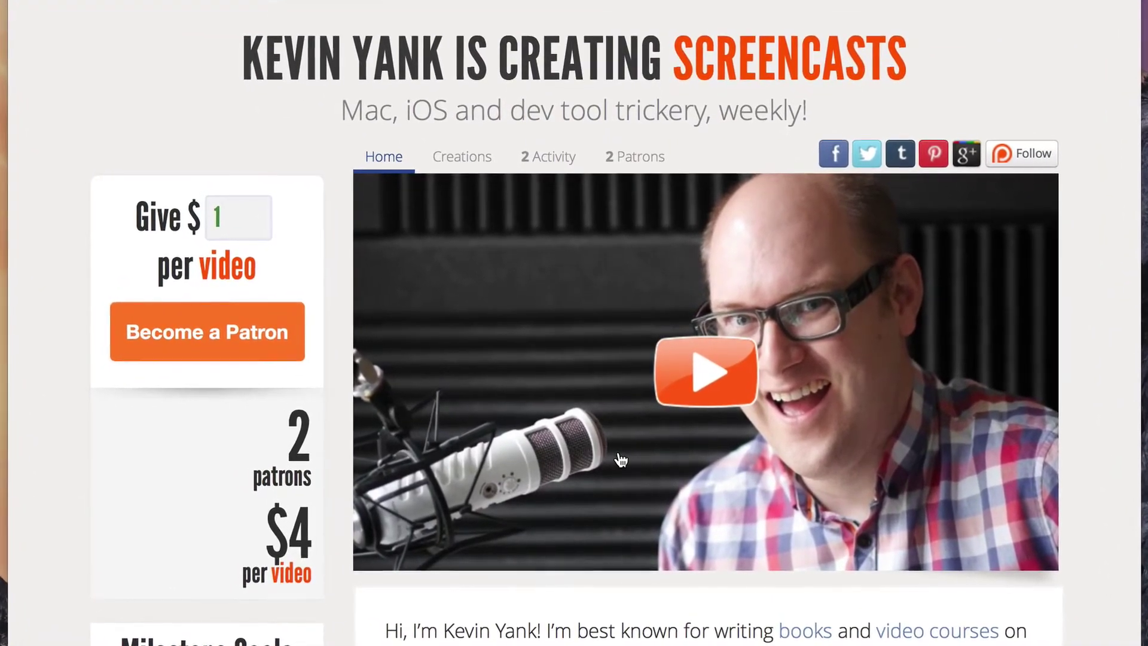
Copy the Screencast a Week introductory paragraph from the Patreon page
scroll(622, 460, down, 5)
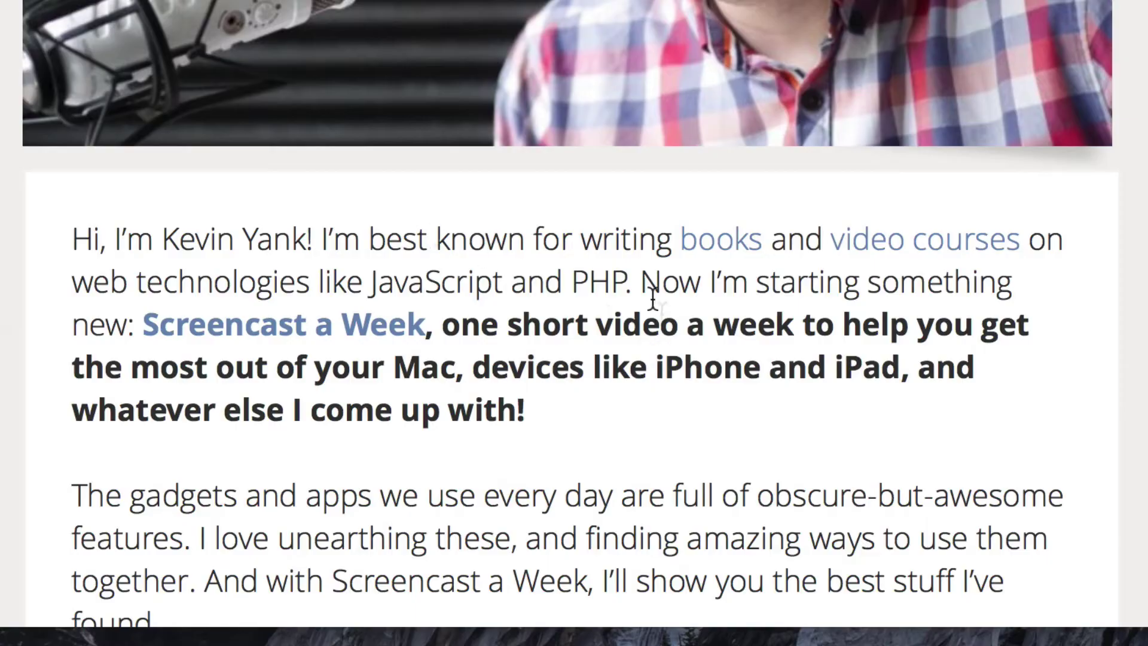
triple_click(515, 264)
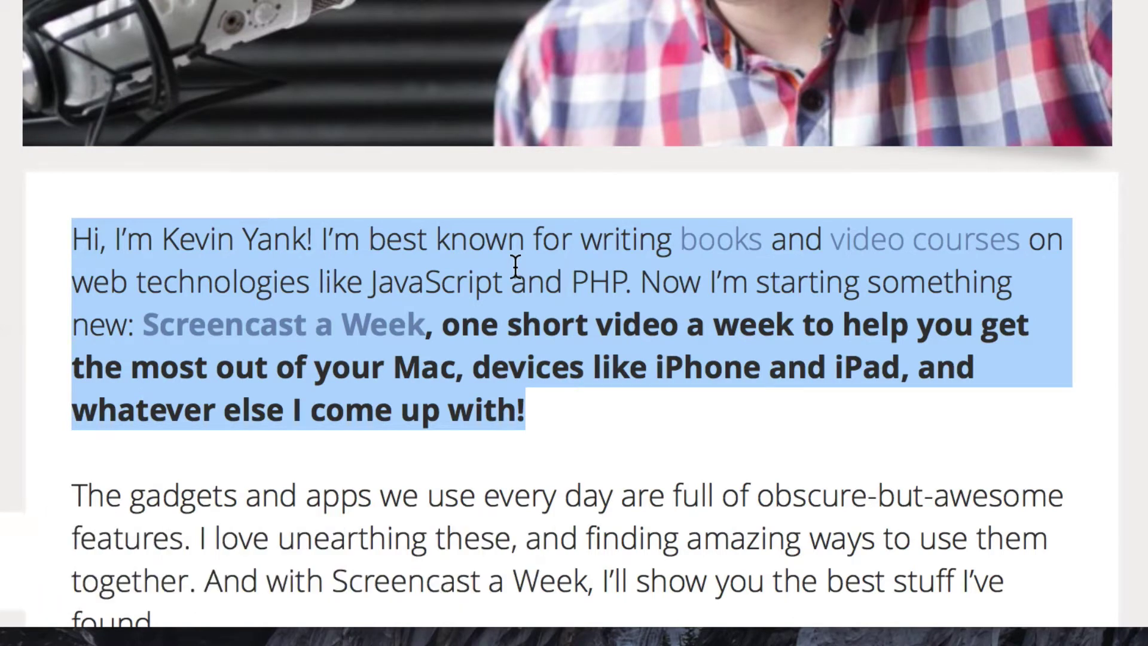
key(super+c)
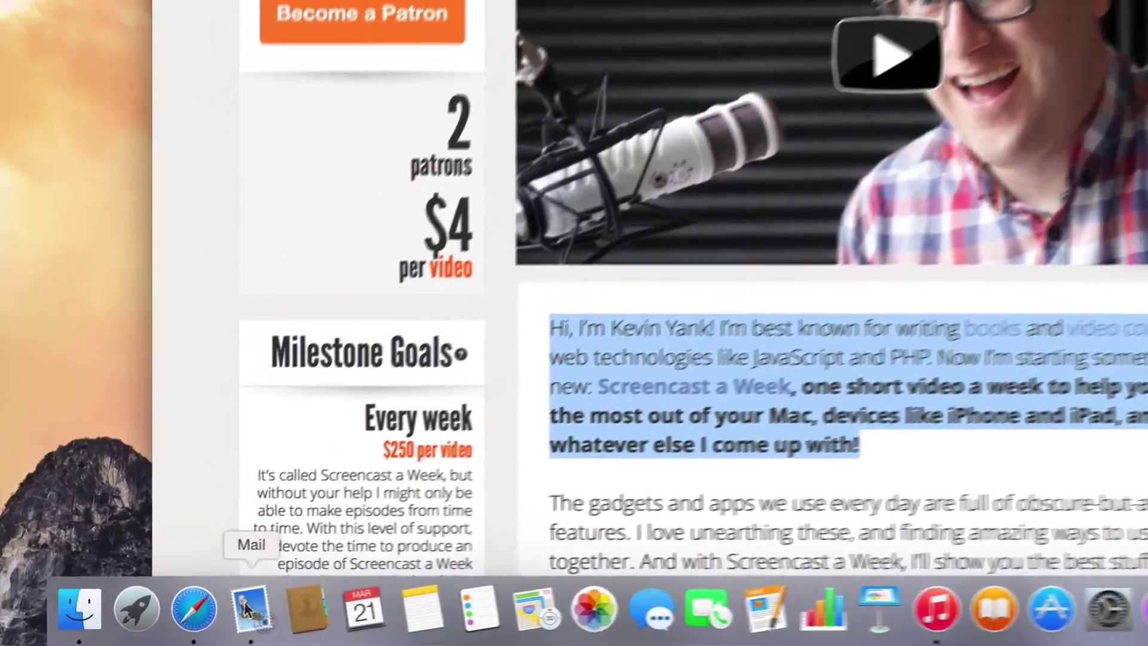
Start a new Mail message from the Dock and paste the paragraph with its web formatting
right_click(212, 603)
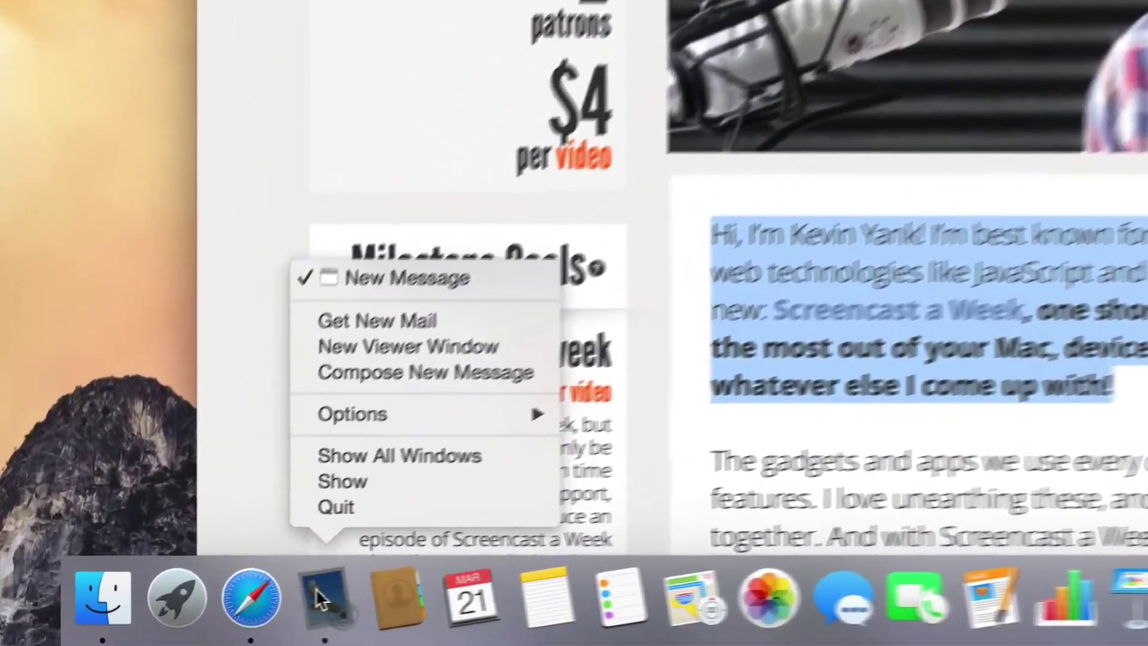
click(259, 462)
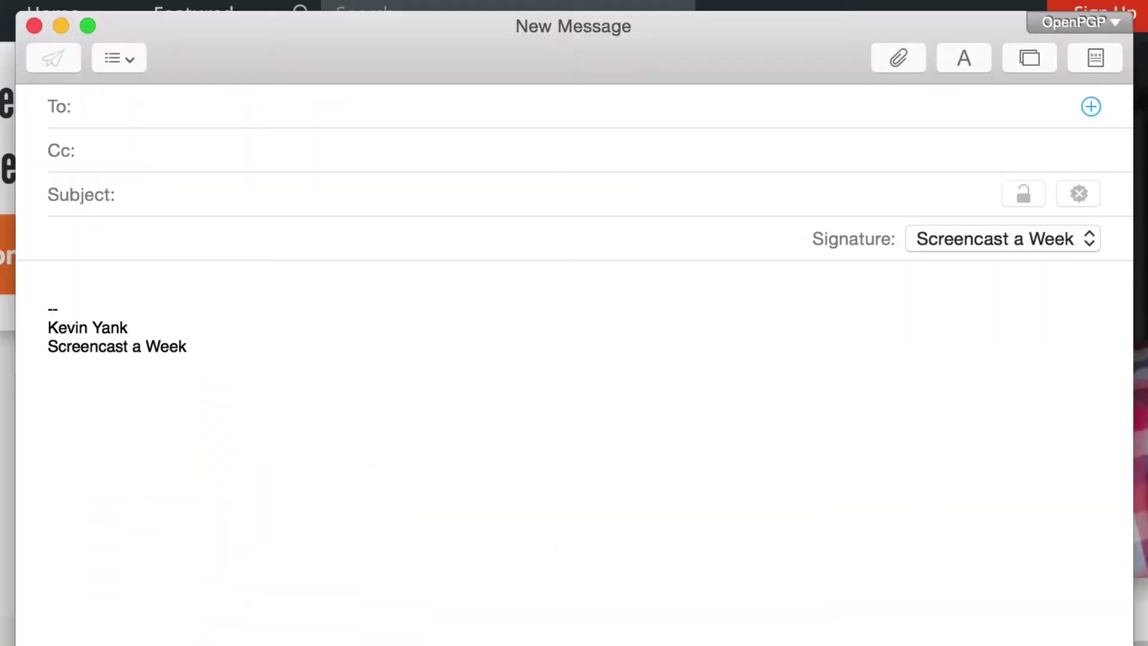
click(303, 289)
key(super+v)
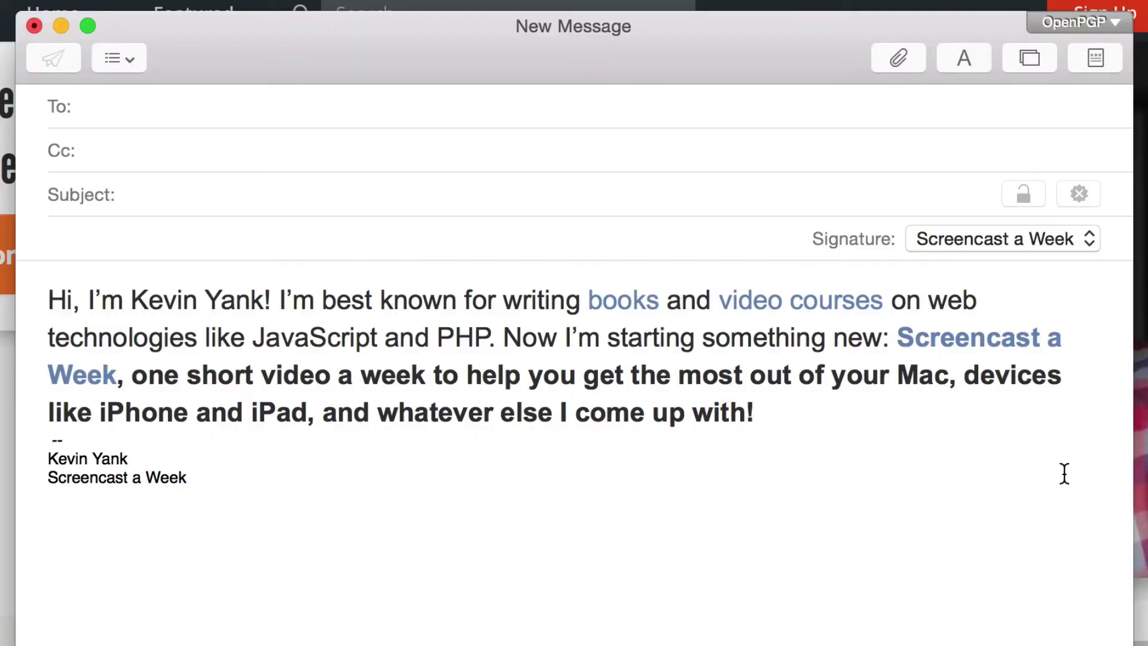
Add a 'Hi there' line below the pasted paragraph and select it
key(Return)
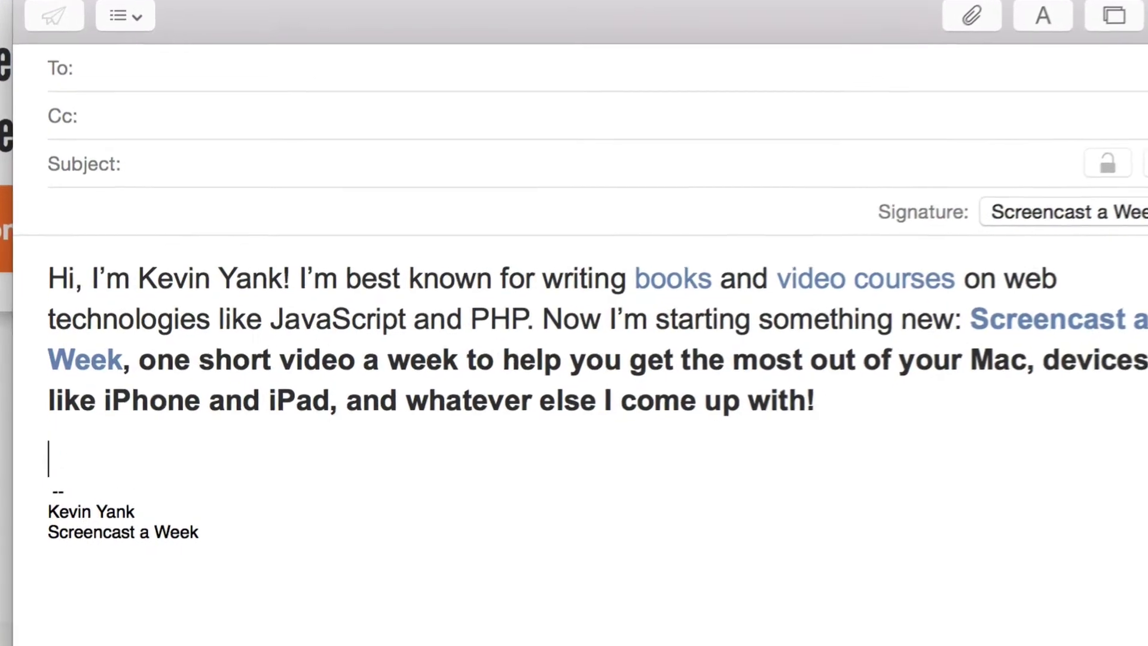
text(Hi there)
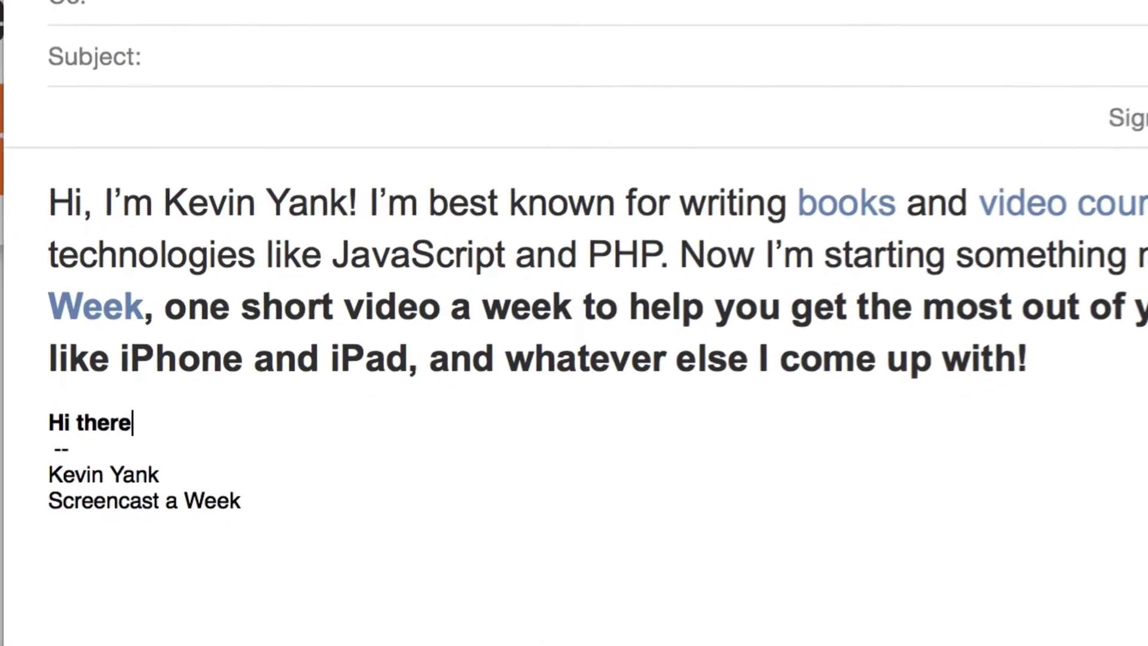
key(shift+super+Left)
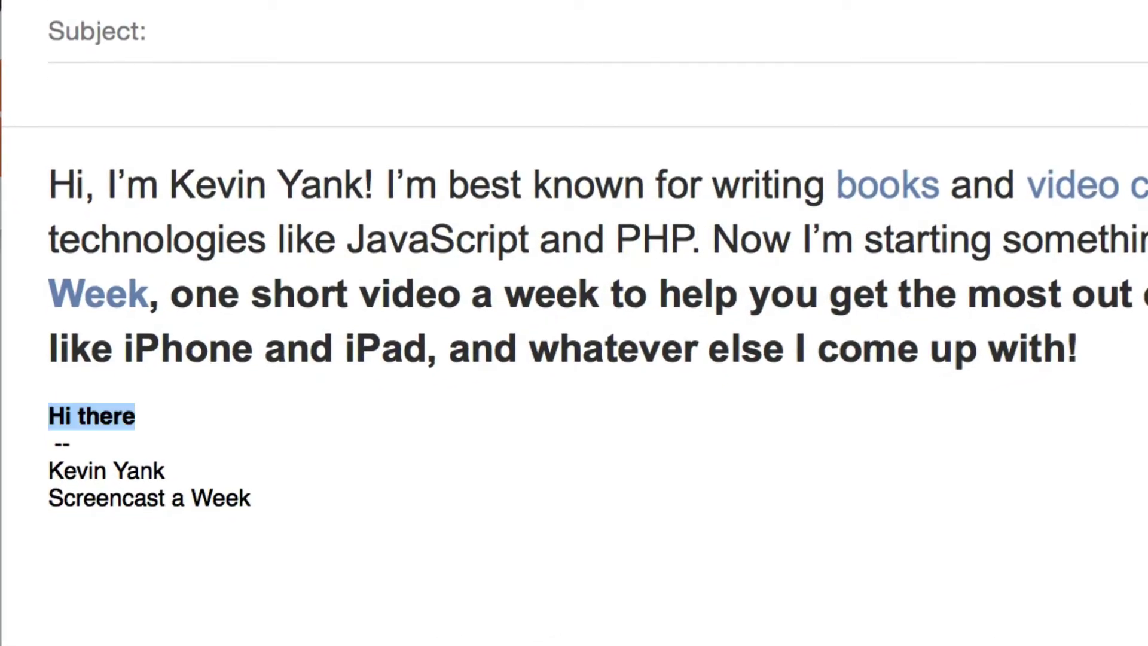
key(Up)
key(super+Right)
Select the paragraph and signature in turn, then undo the paste and greeting
key(shift+super+Up)
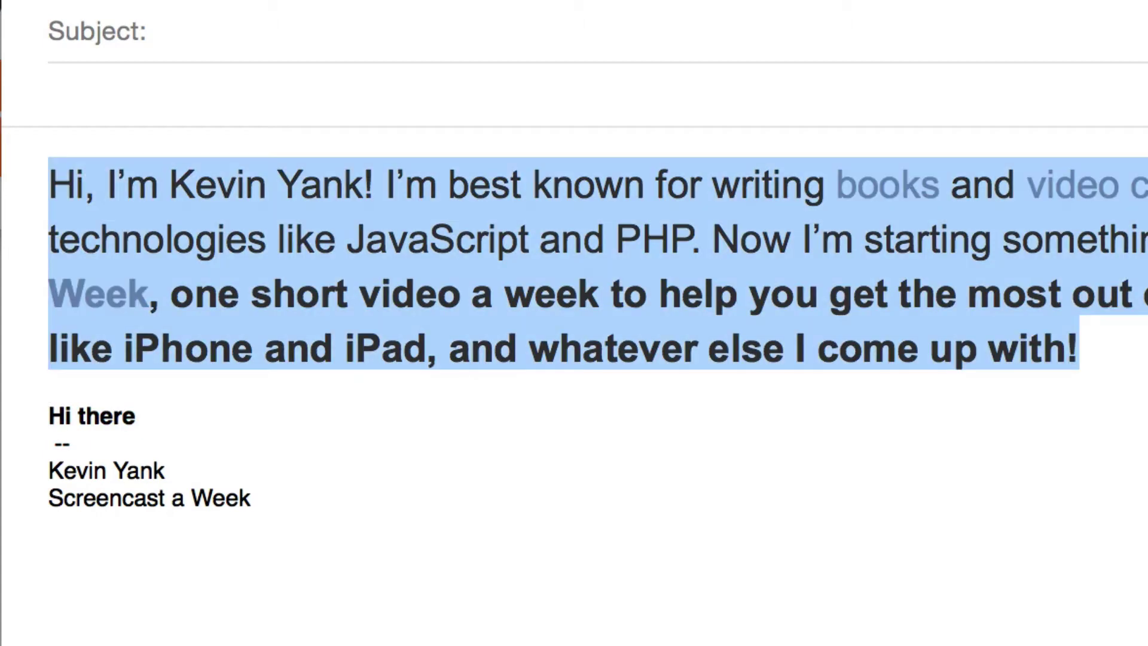
key(Down)
key(shift+super+Down)
key(Up)
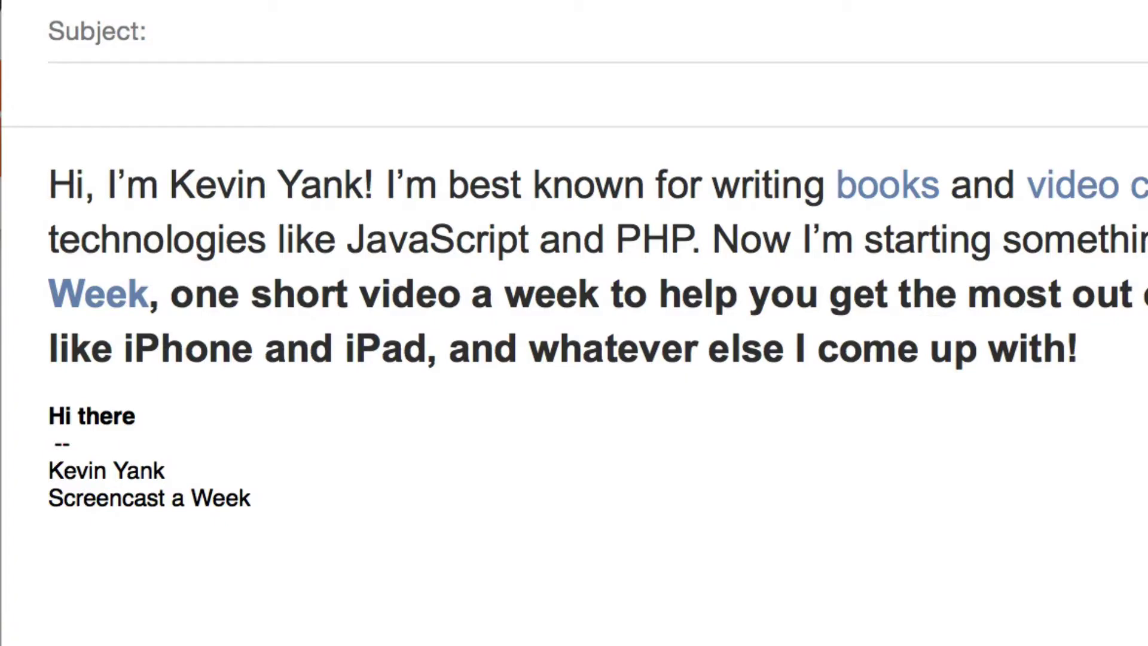
key(super+z)
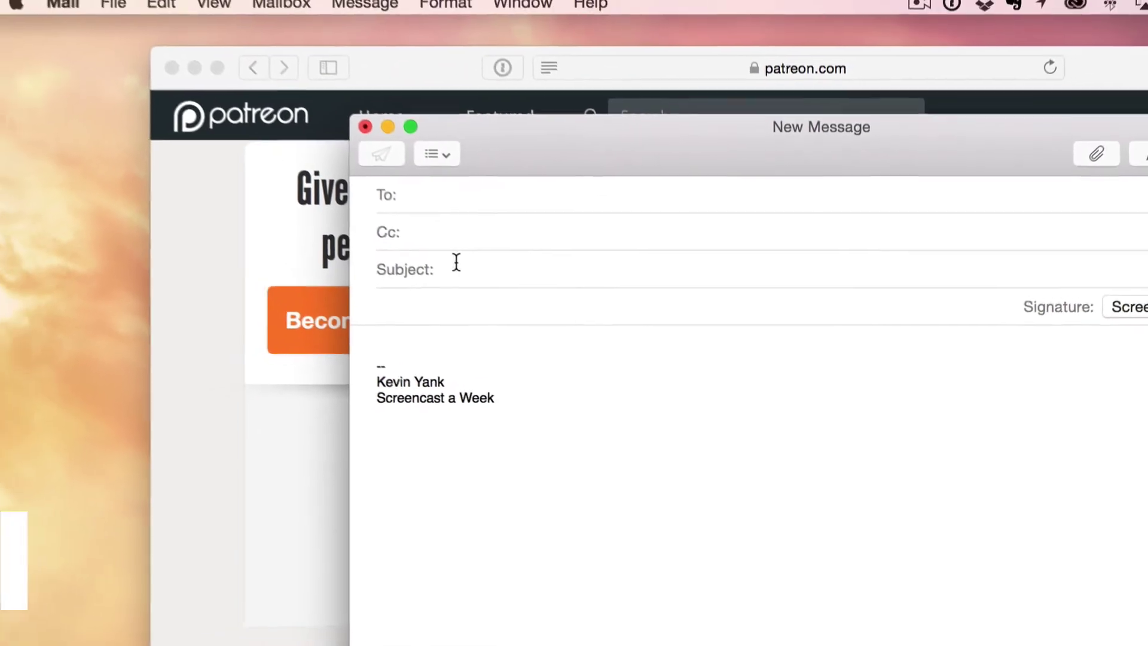
Paste the paragraph via Edit > Paste and Match Style
click(178, 10)
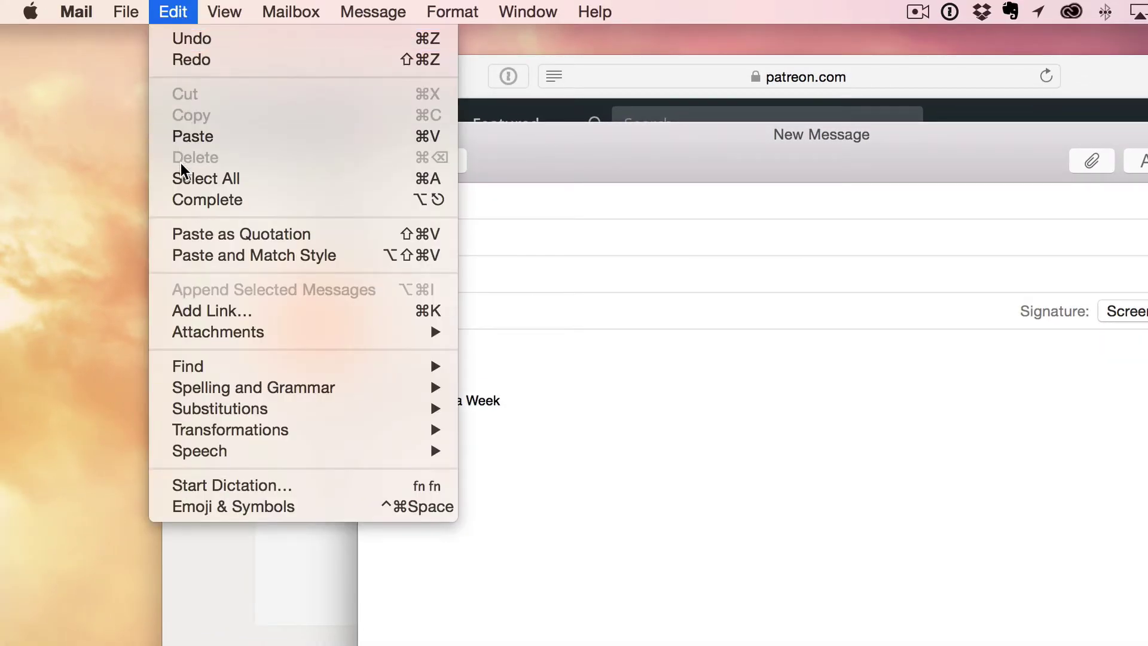
click(181, 256)
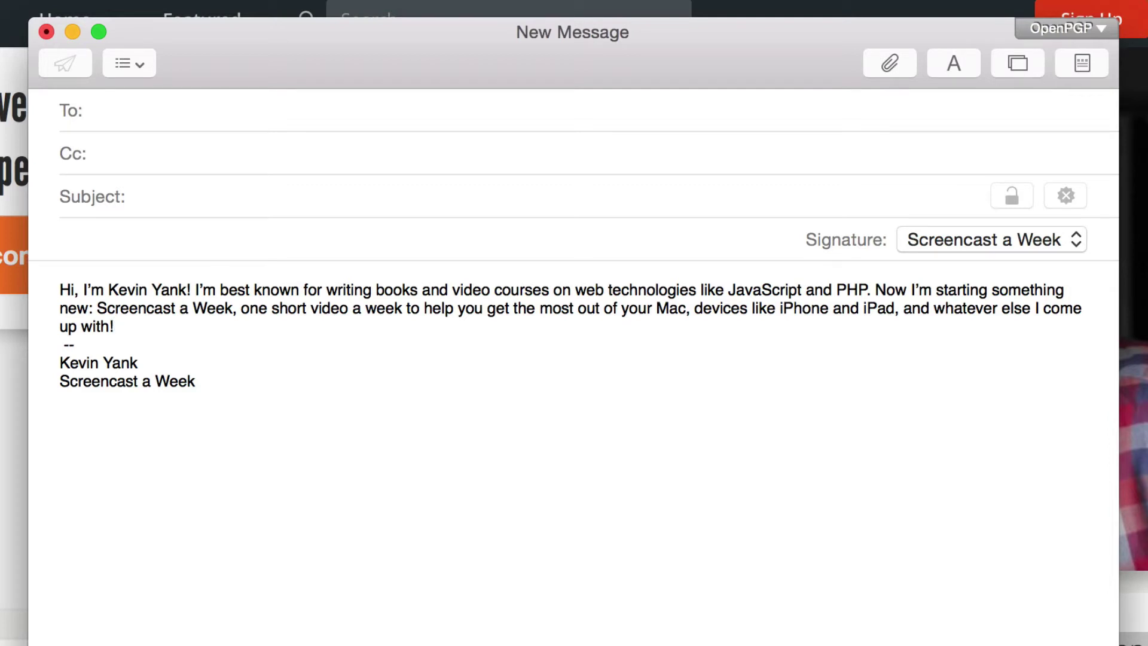
Bold the sentence from 'Screencast a Week,' to 'up with!' and add a blank line above the signature
drag(114, 327, 96, 308)
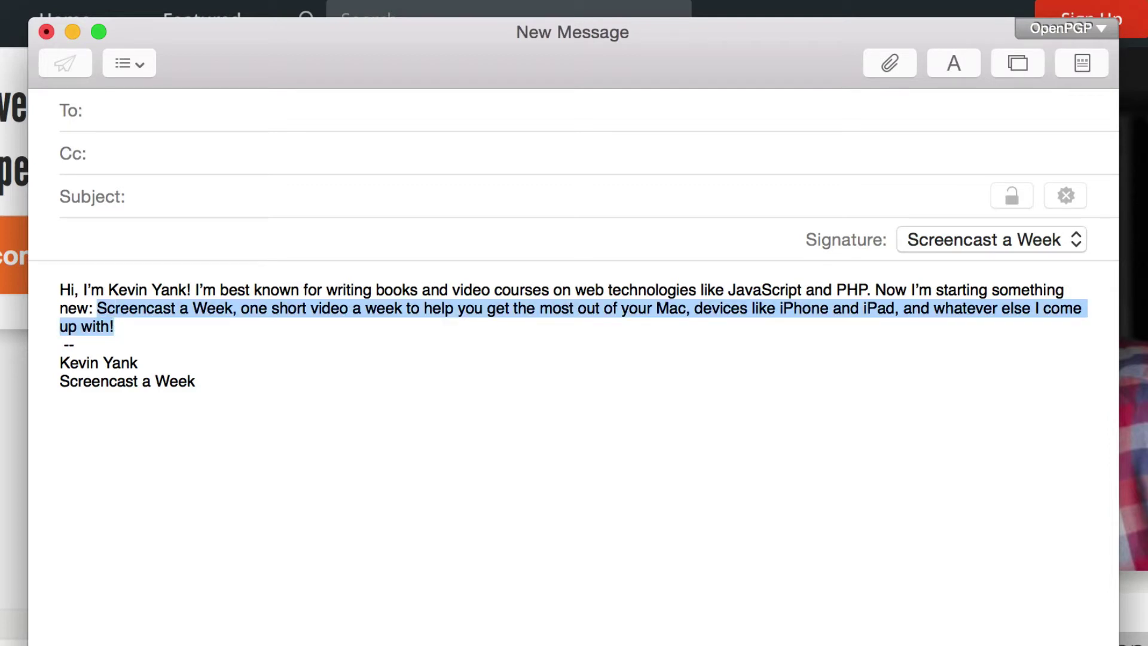
key(super+b)
key(Right)
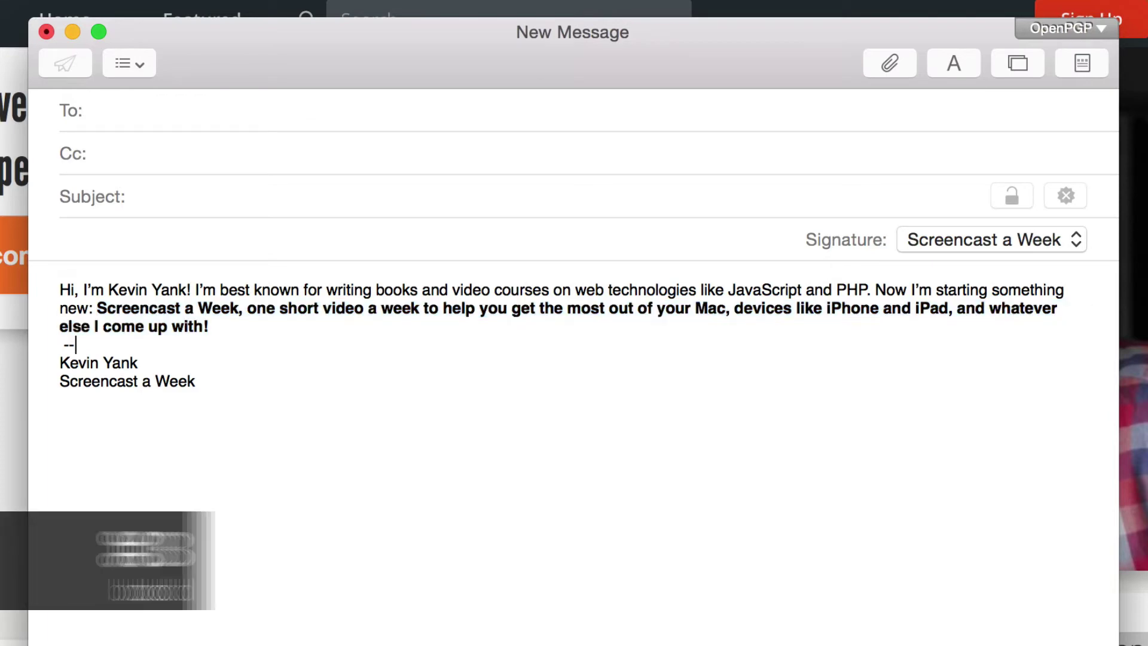
key(Return)
key(Return)
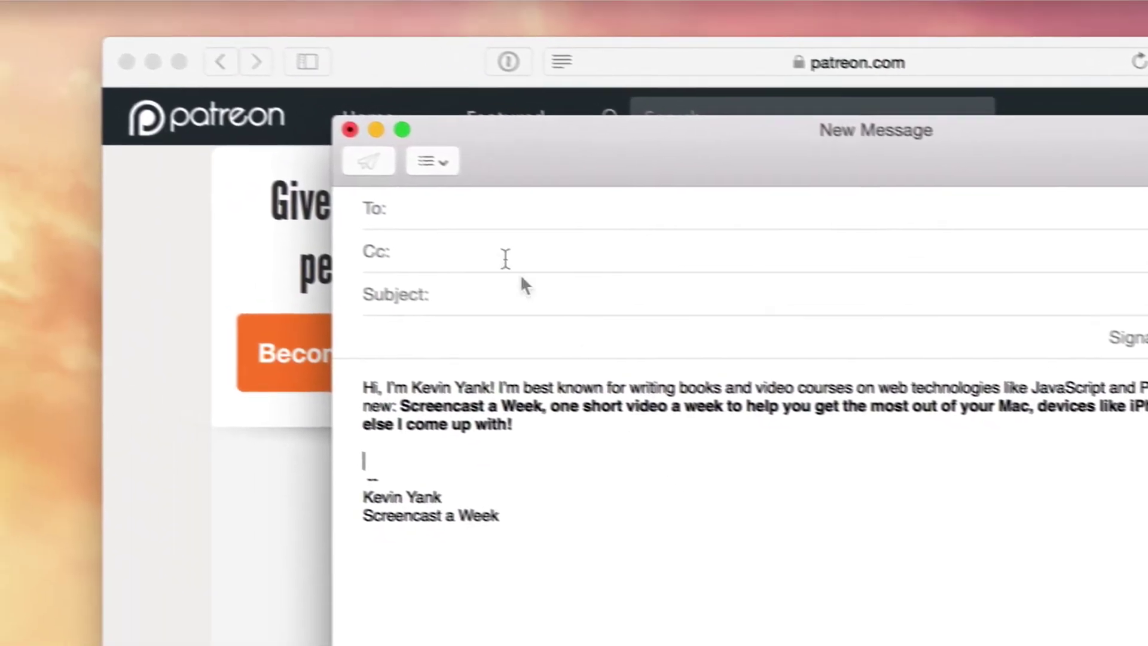
click(203, 13)
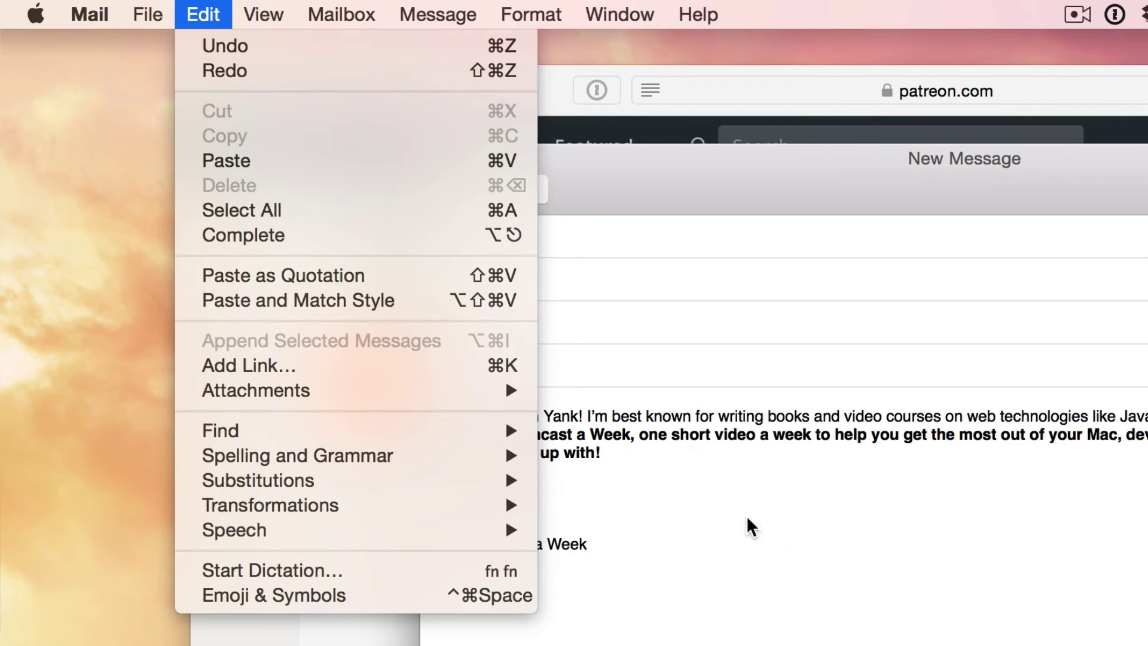
click(688, 457)
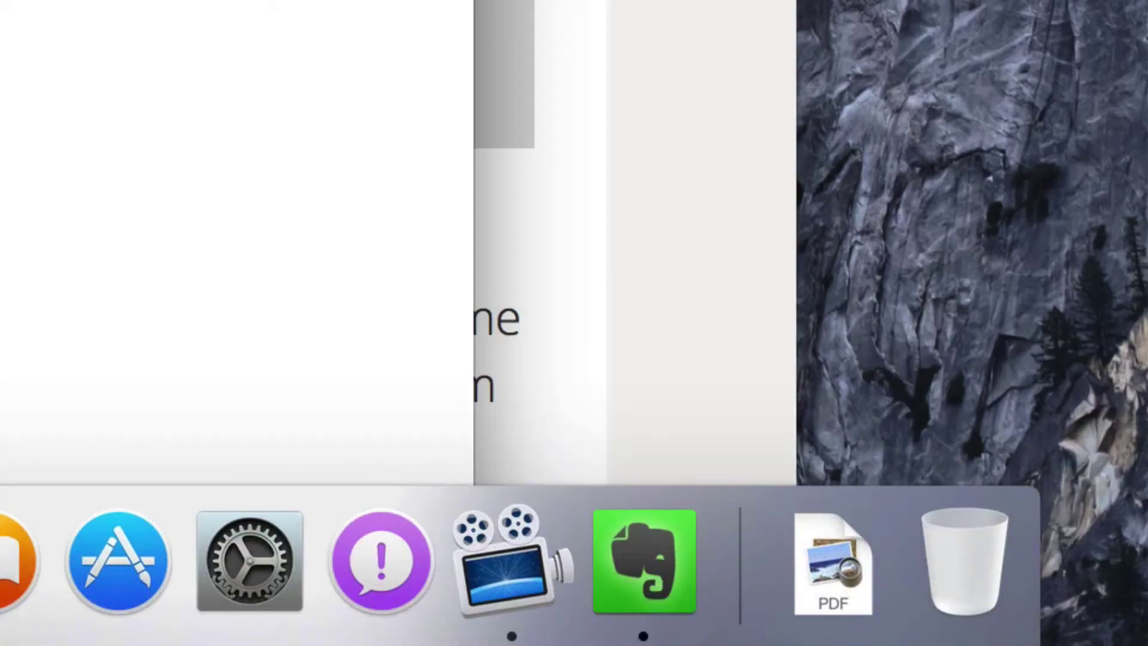
Paste the Screencast a Week paragraph into the Untitled Evernote note with Option-Shift-Cmd-V
click(671, 576)
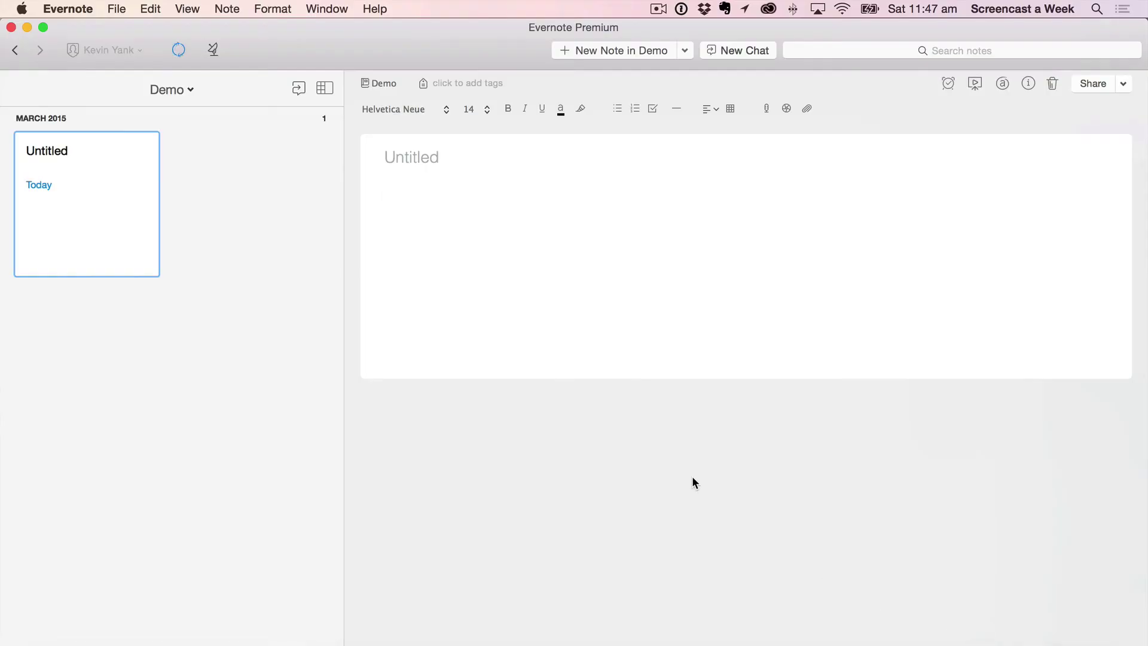
click(415, 253)
click(148, 4)
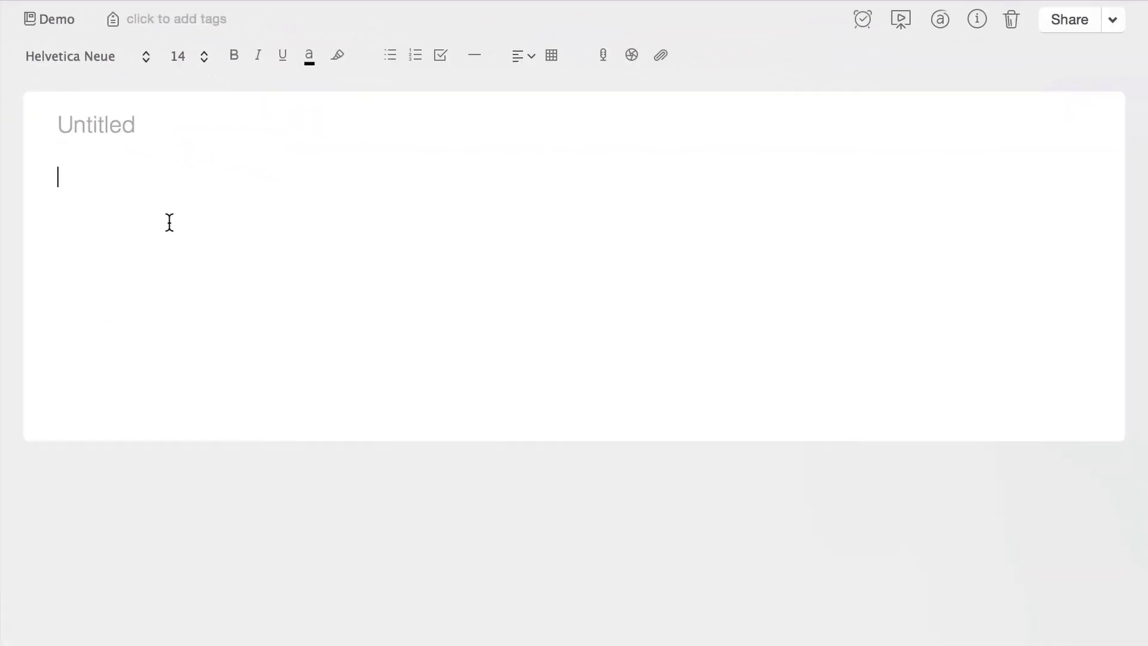
key(super+alt+shift+v)
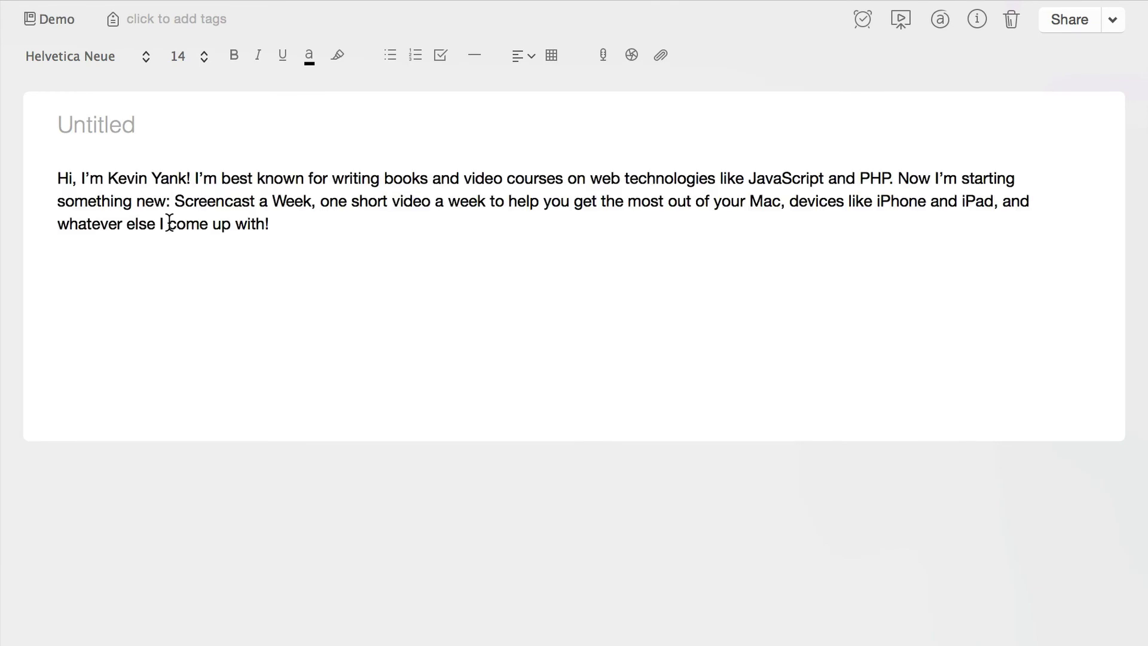